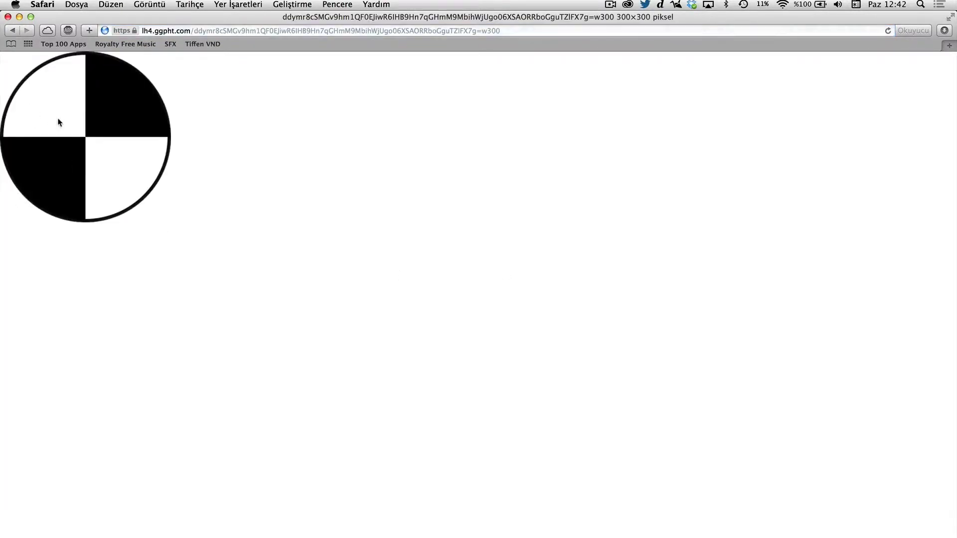
Save the black-and-white marker image from Safari, choosing the Desktop as destination.
right_click(59, 120)
click(122, 155)
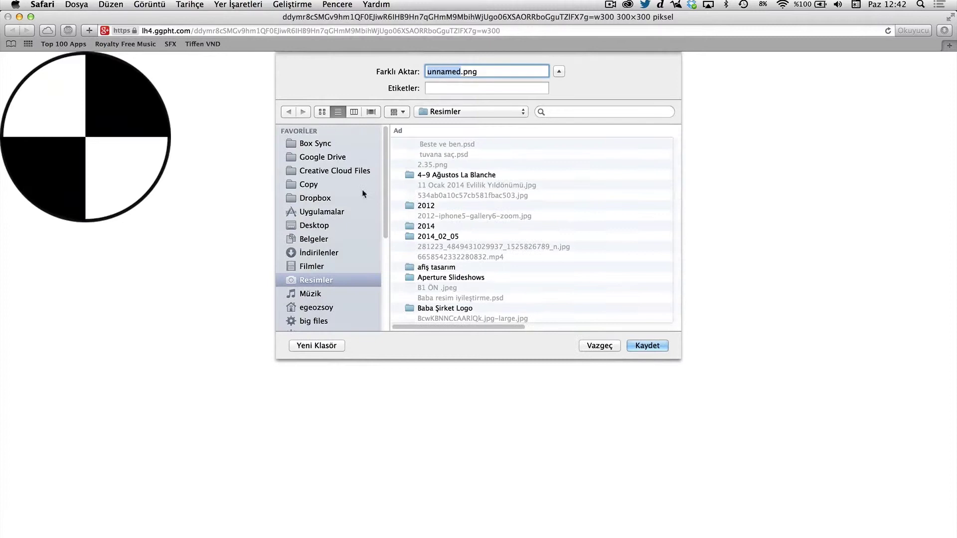
click(319, 226)
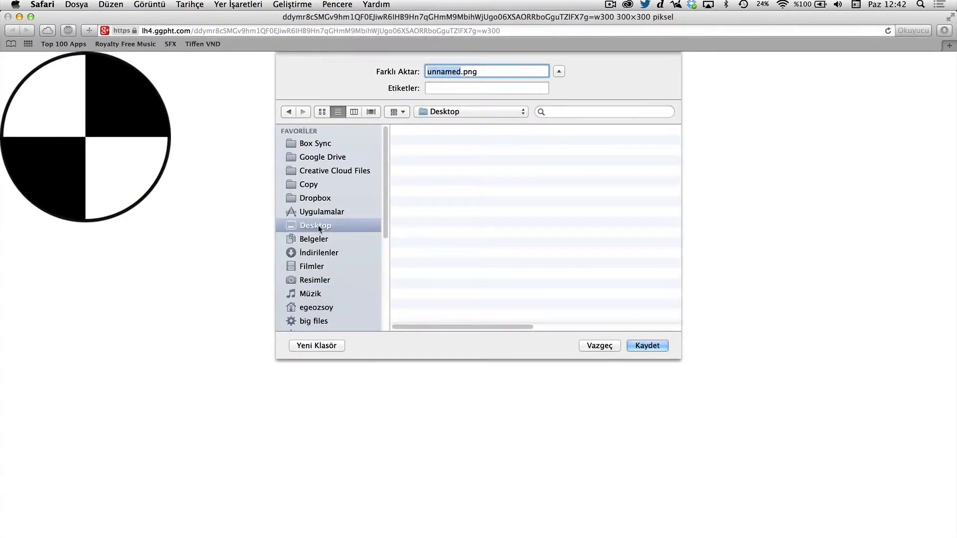
Name the image Track, save it as Track.png, and hide Safari.
text(Track)
key(Return)
key(super+h)
Launch Adobe Photoshop CC 2014 through Spotlight.
key(super+space)
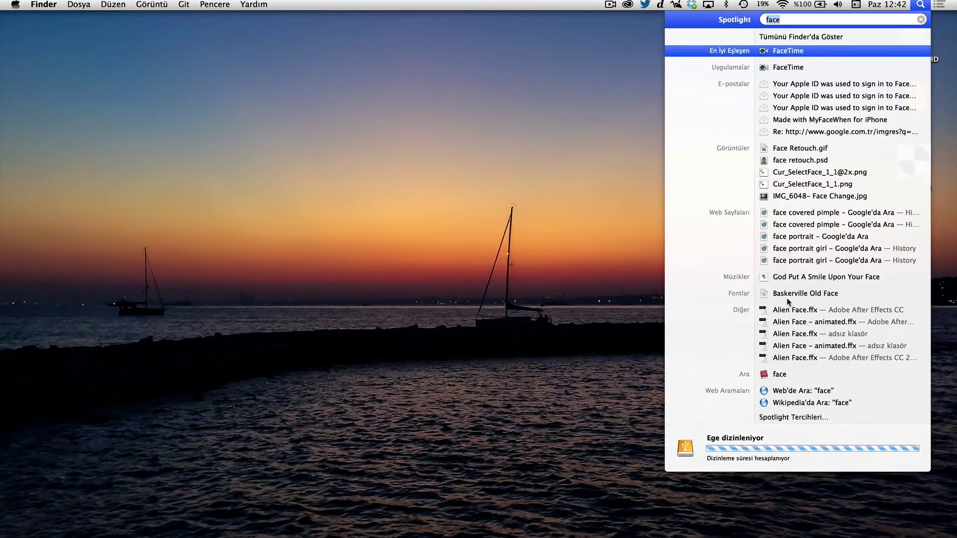
key(BackSpace)
text(photosh)
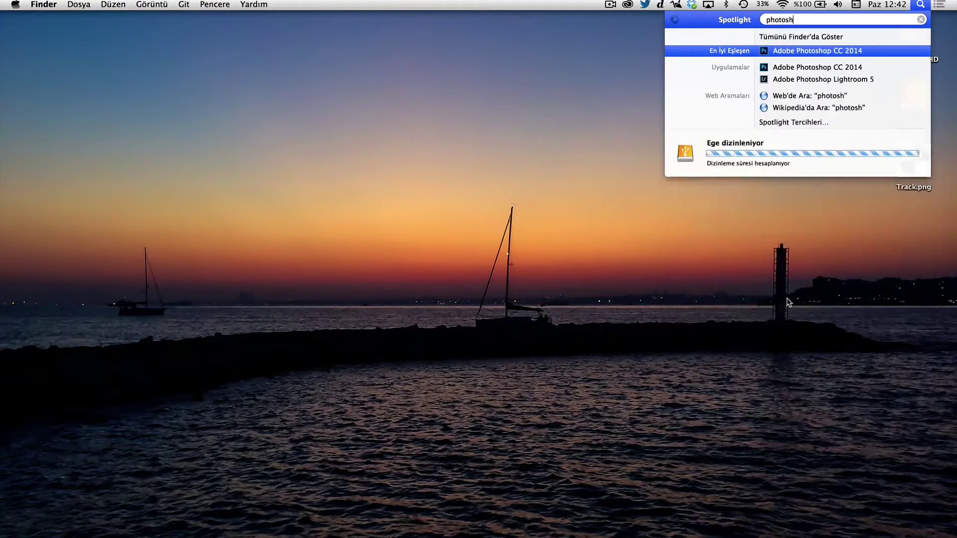
key(Return)
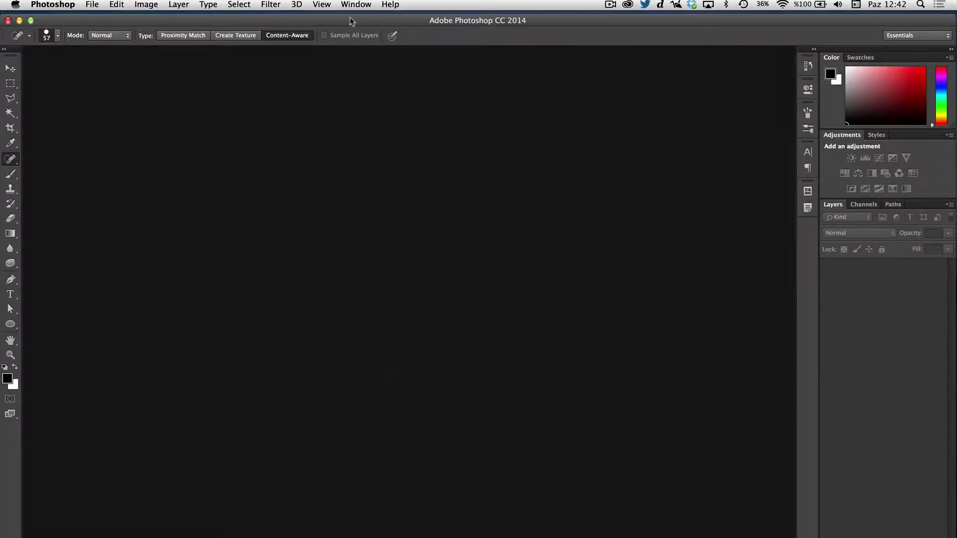
Create a new 1920×1080 pixel white document from File > New.
drag(399, 21, 402, 10)
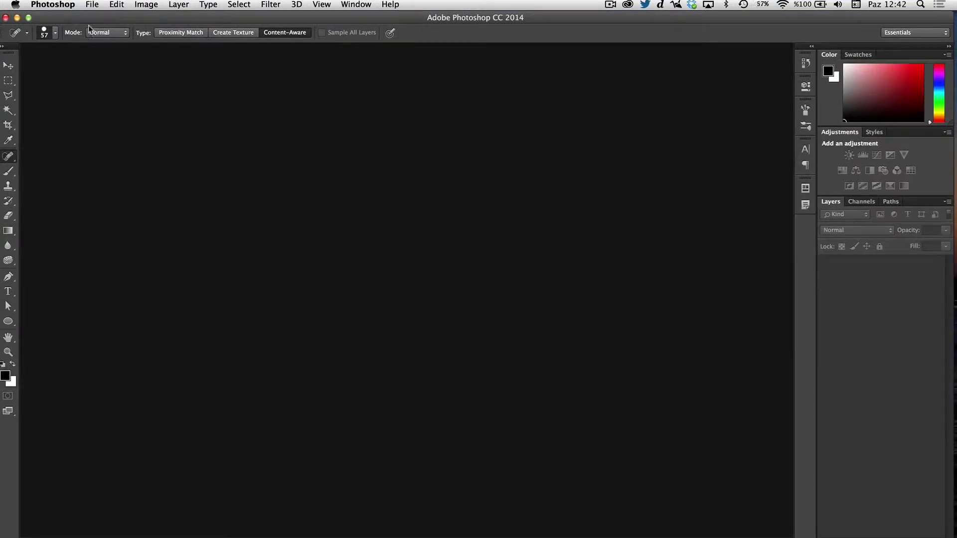
drag(102, 19, 106, 19)
click(92, 4)
click(131, 18)
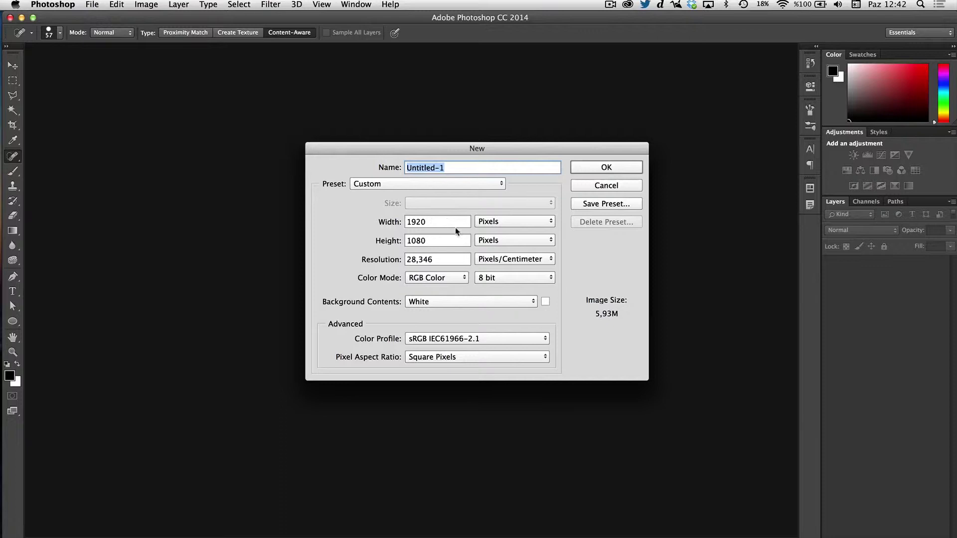
key(Return)
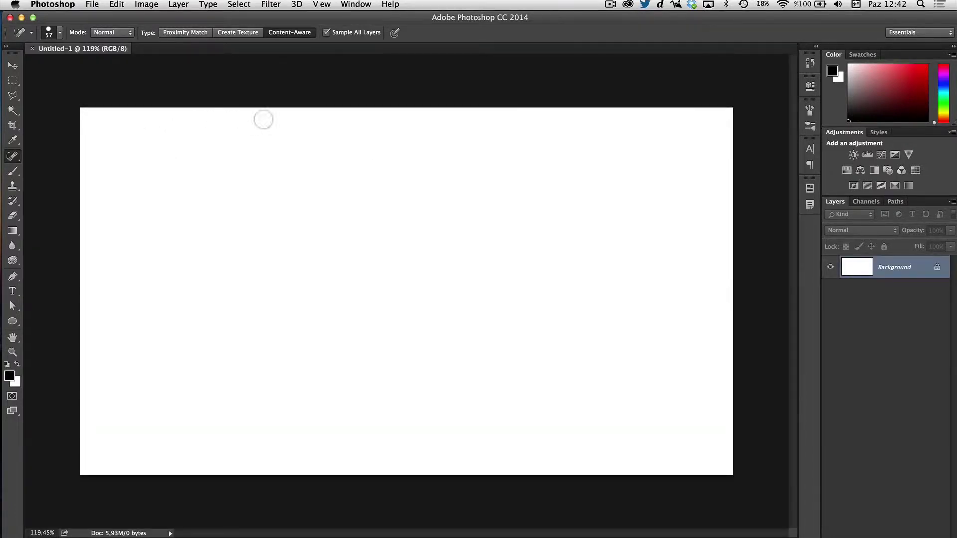
Fill the Background layer with a custom pure green colour using Edit > Fill.
click(95, 4)
click(93, 4)
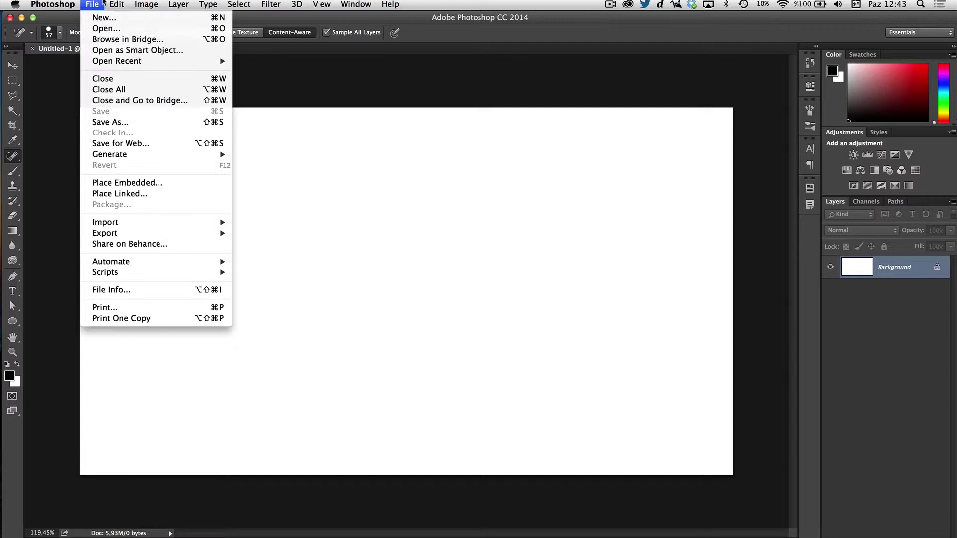
mouse_move(113, 4)
click(126, 175)
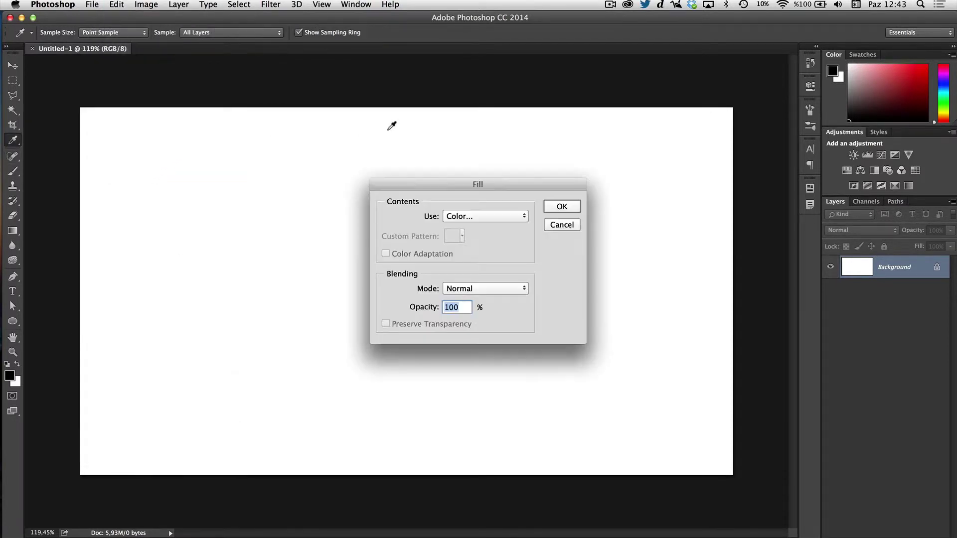
click(470, 215)
click(463, 215)
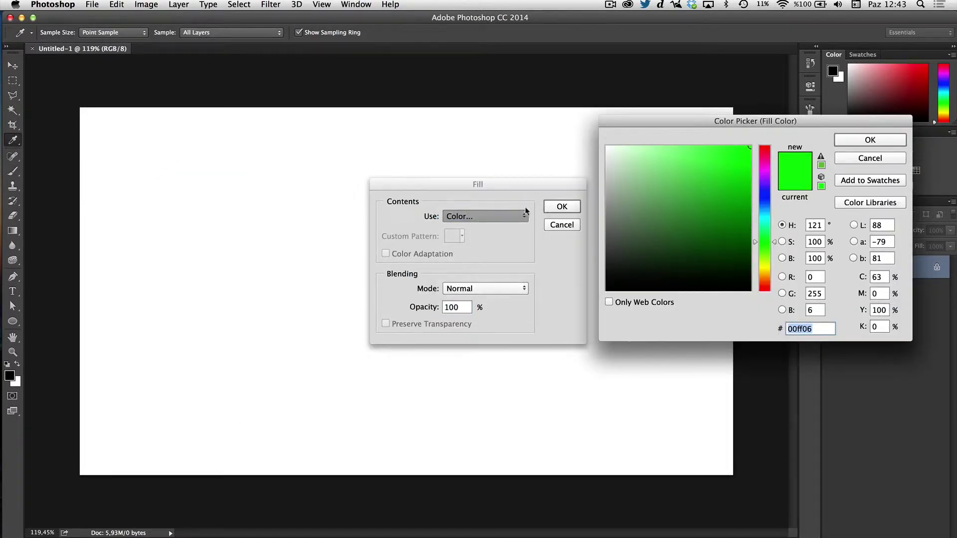
drag(770, 244, 770, 244)
click(869, 142)
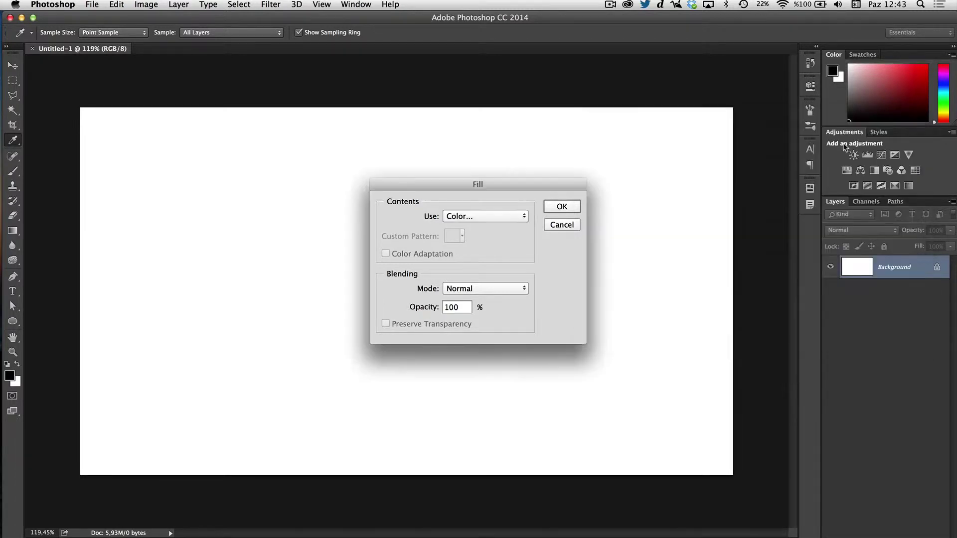
click(560, 208)
Place Track.png as an embedded layer and move it to the canvas's upper left.
key(j)
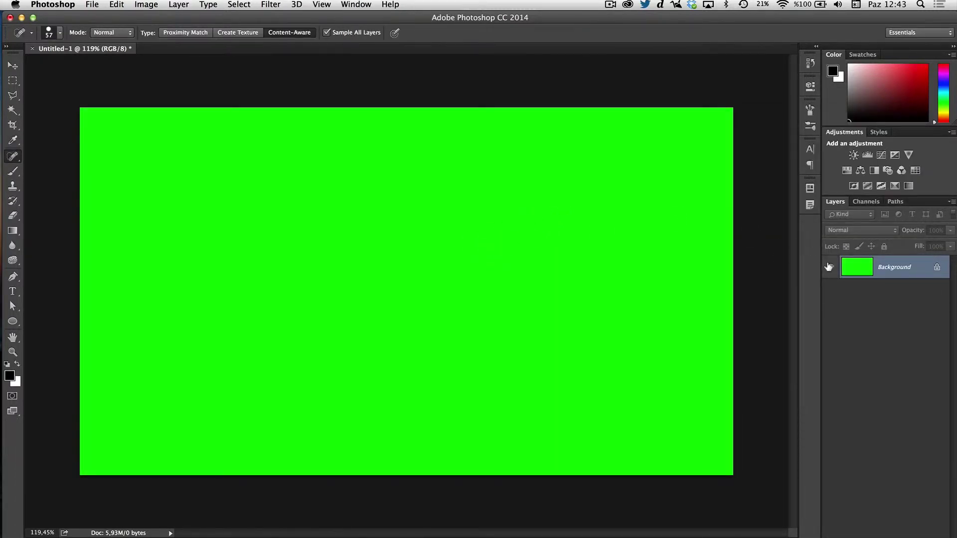
click(92, 4)
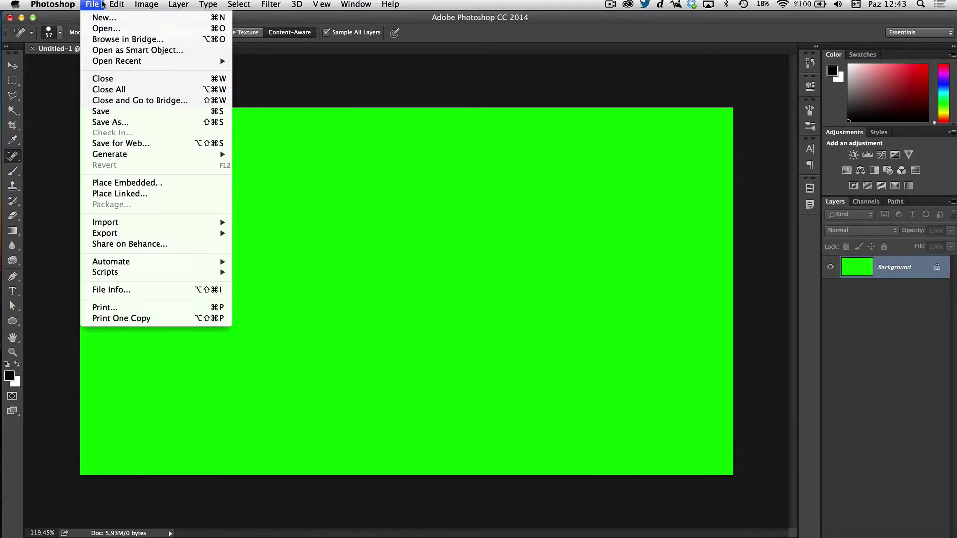
click(142, 182)
double_click(433, 97)
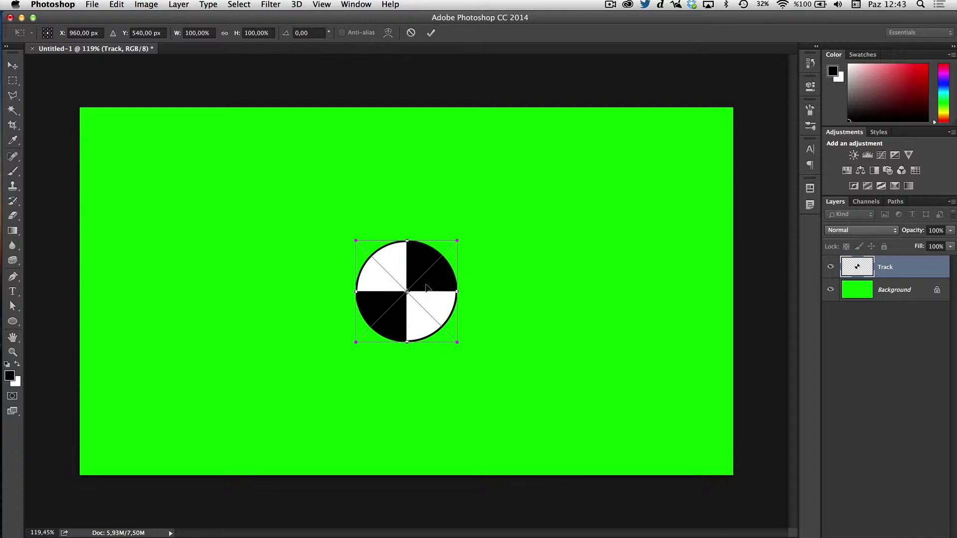
drag(427, 282, 276, 200)
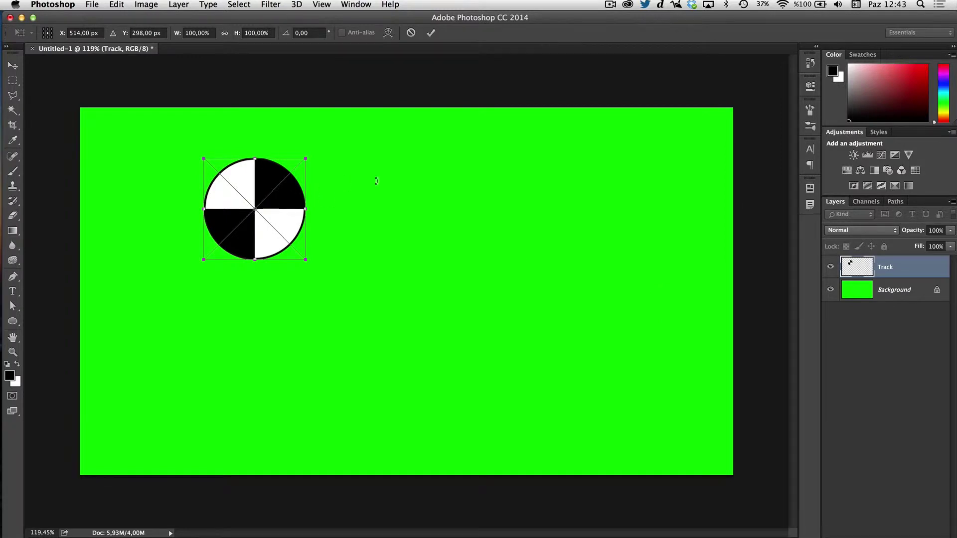
click(431, 32)
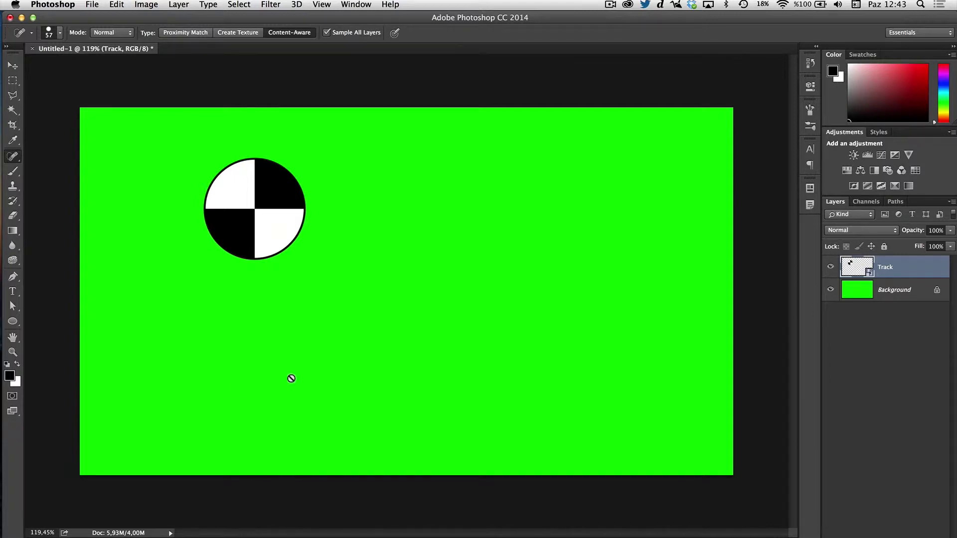
Duplicate the marker to the upper right and roughly adjust both markers' positions.
key(v)
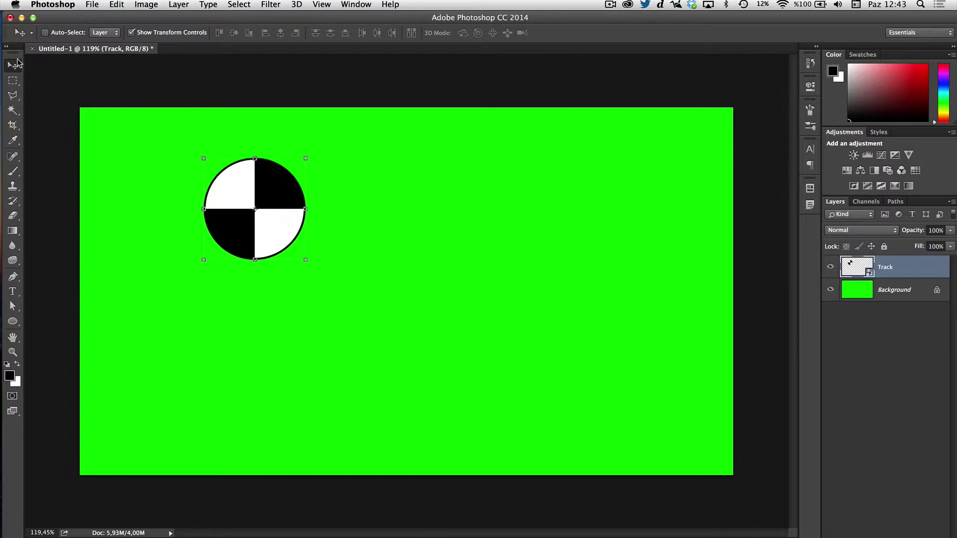
key(super)
drag(267, 234, 610, 232)
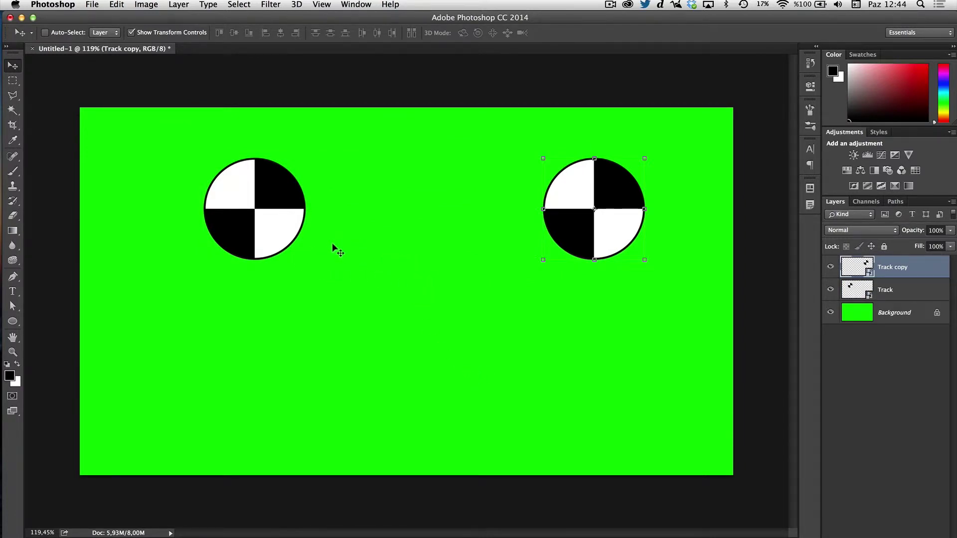
click(858, 288)
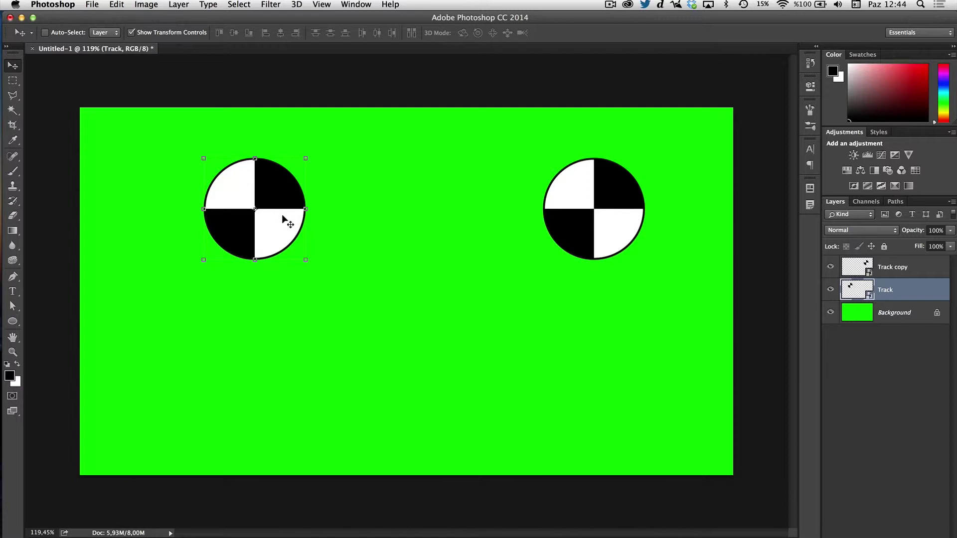
drag(287, 221, 283, 222)
click(870, 266)
drag(609, 227, 586, 228)
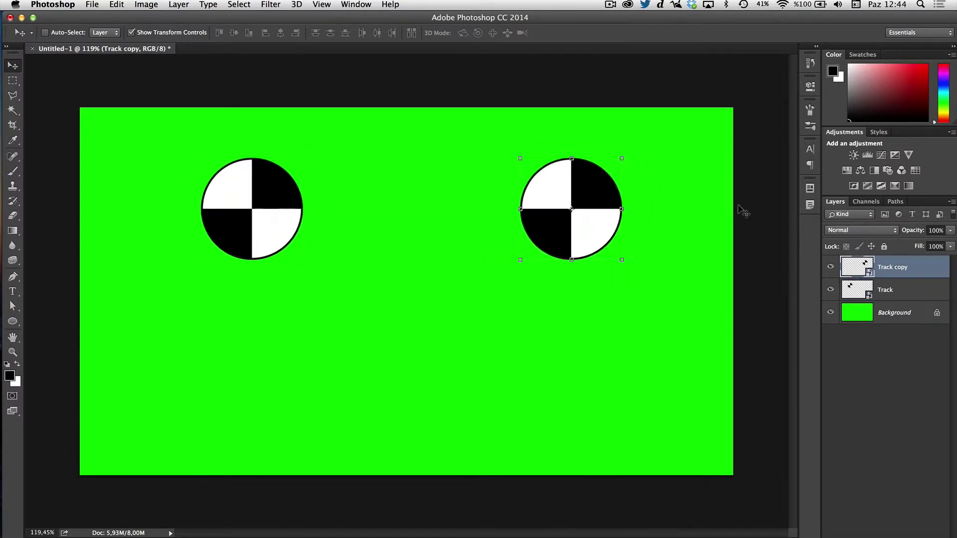
Select both Track layers and nudge them left until each side margin reads 12,03 cm.
click(854, 290)
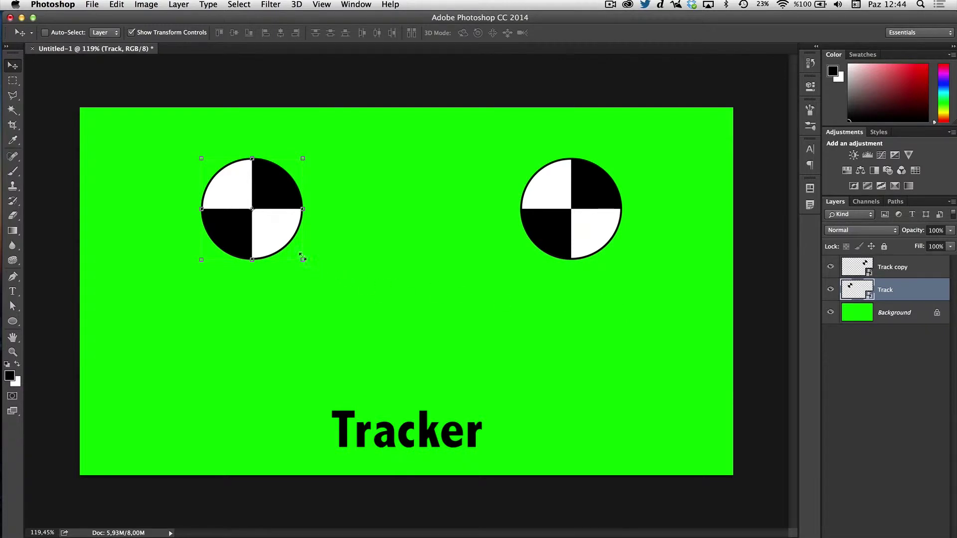
key(super)
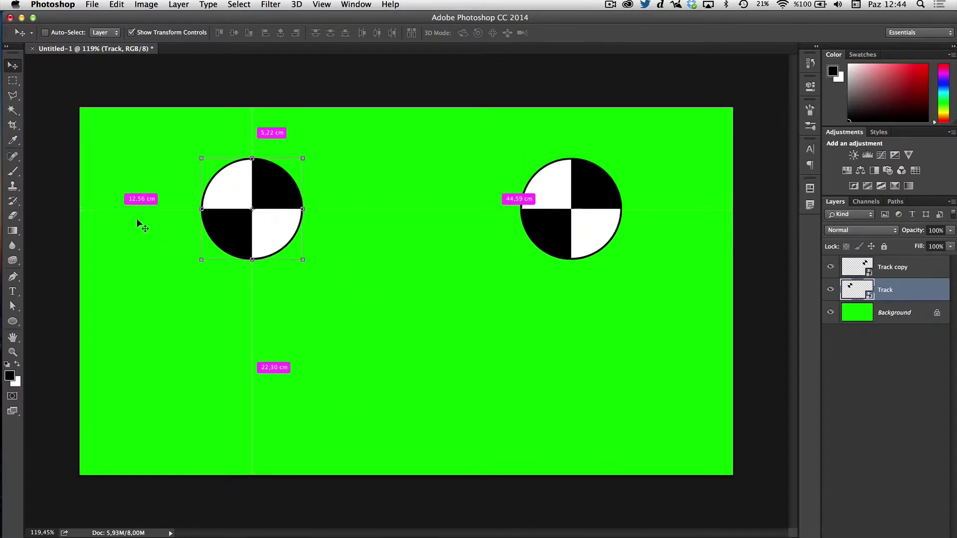
click(854, 268)
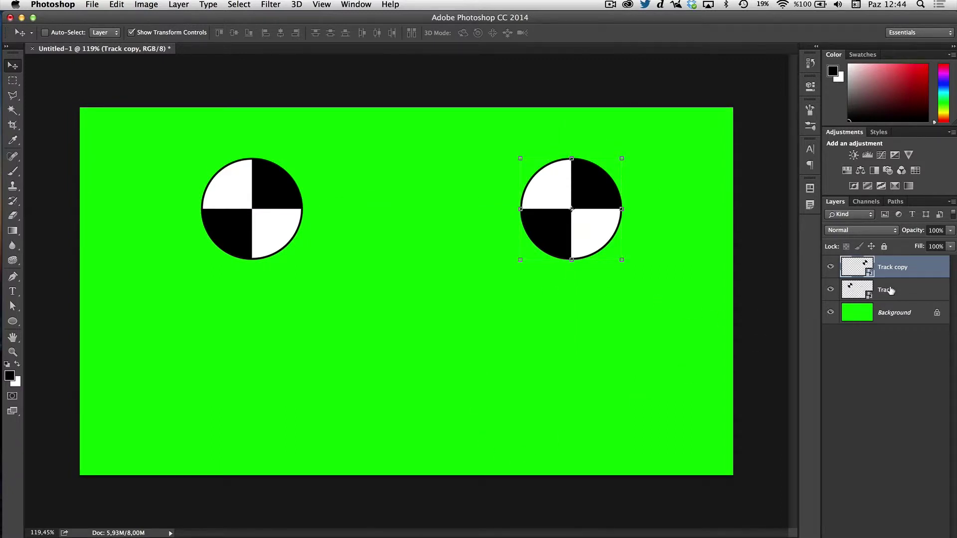
shift+click(883, 290)
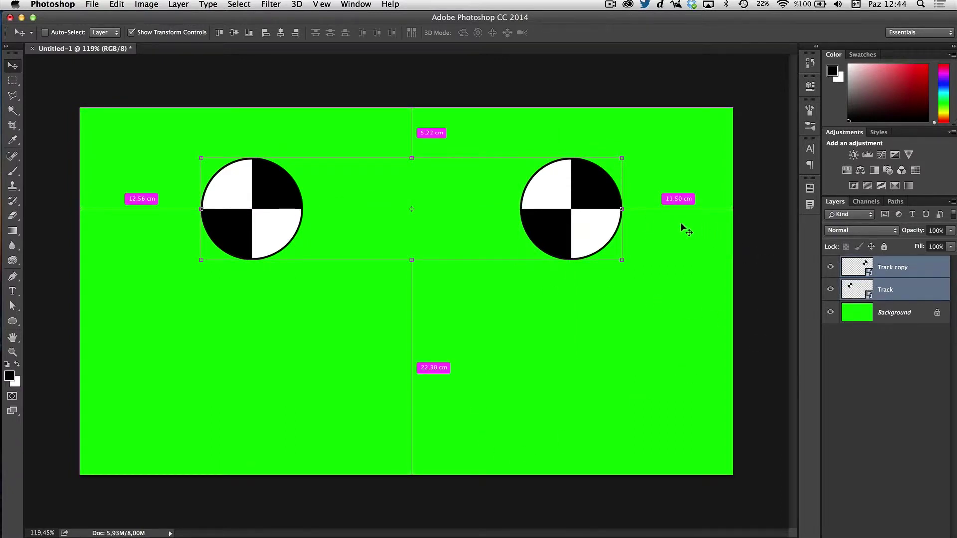
key(Left)
key(Left)
key(Left)
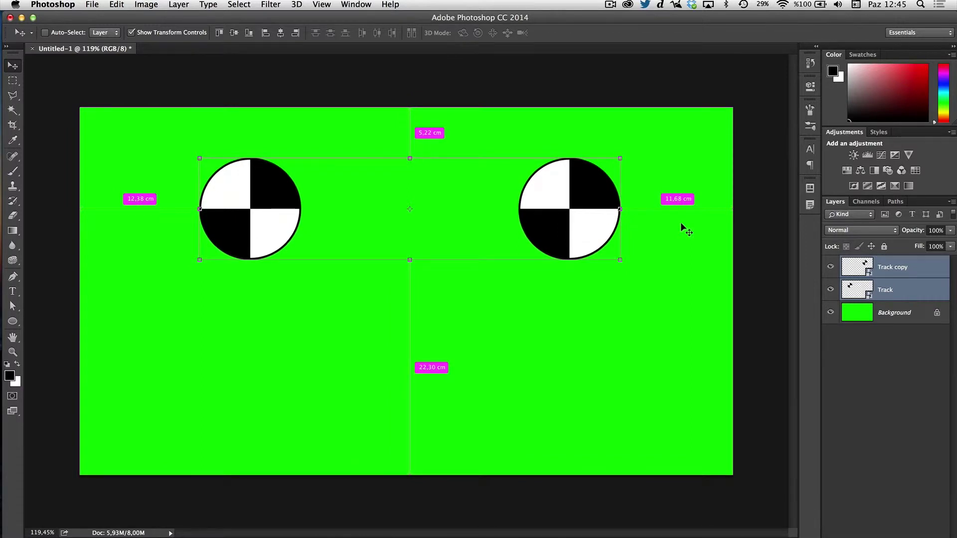
key(Left)
key(Left)
key(Left)
key(Left)
key(Left)
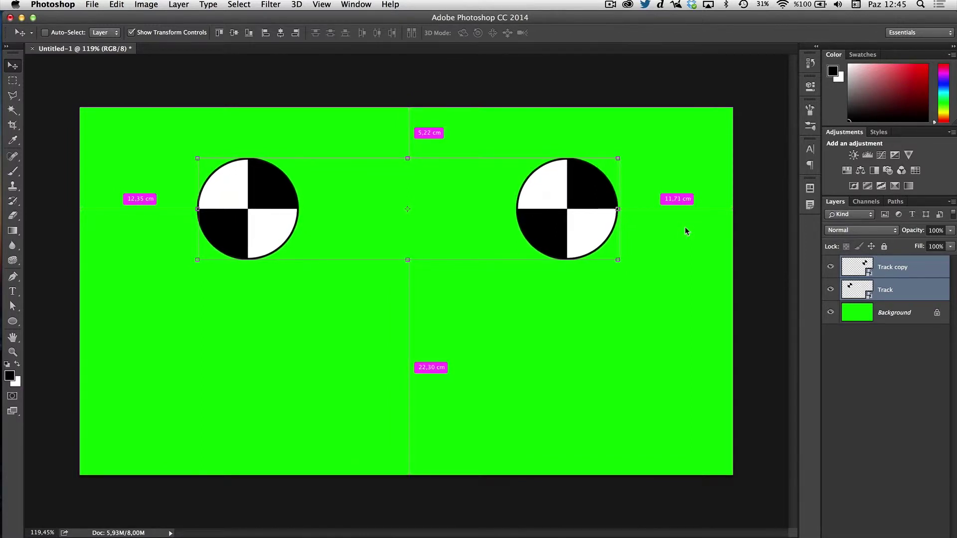
key(Left)
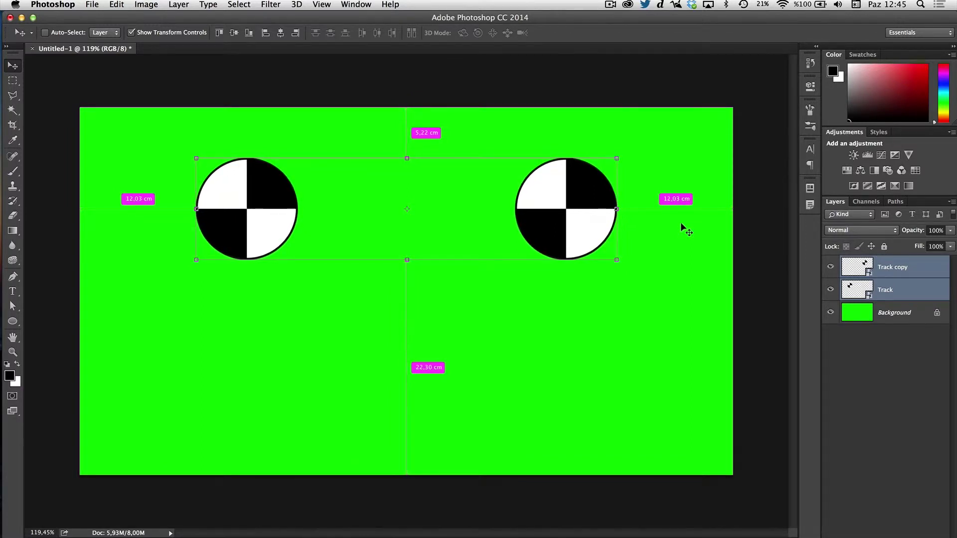
Reselect the Track and Track copy layers together.
click(904, 333)
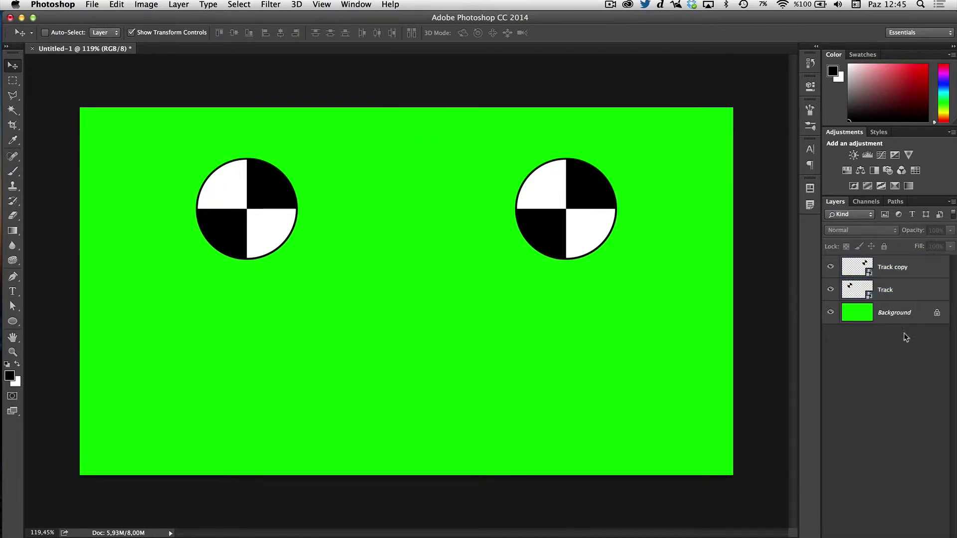
click(901, 292)
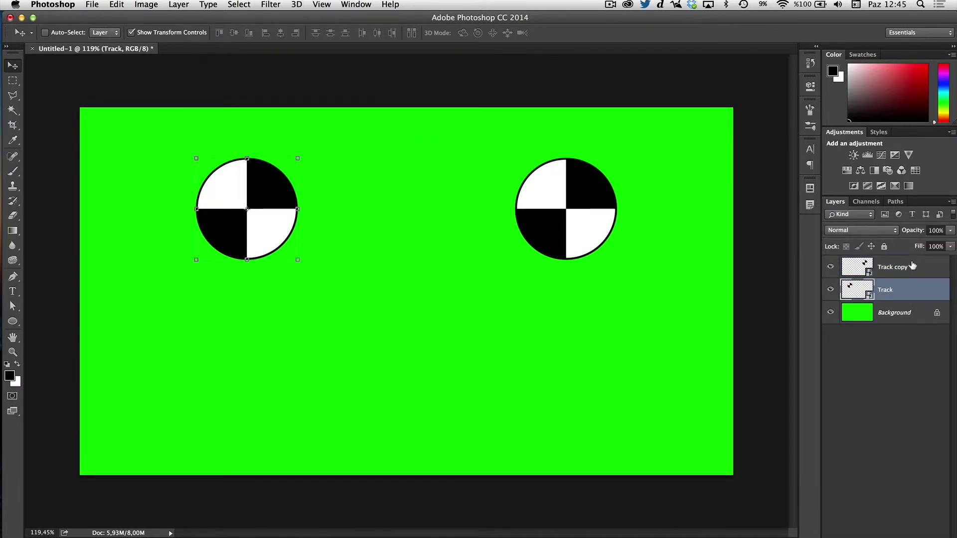
click(912, 266)
shift+click(895, 287)
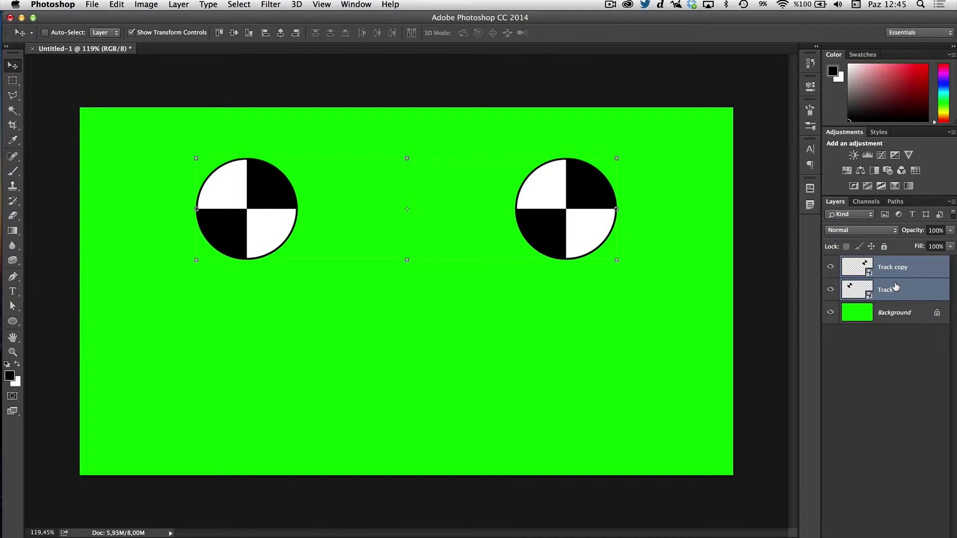
key(super)
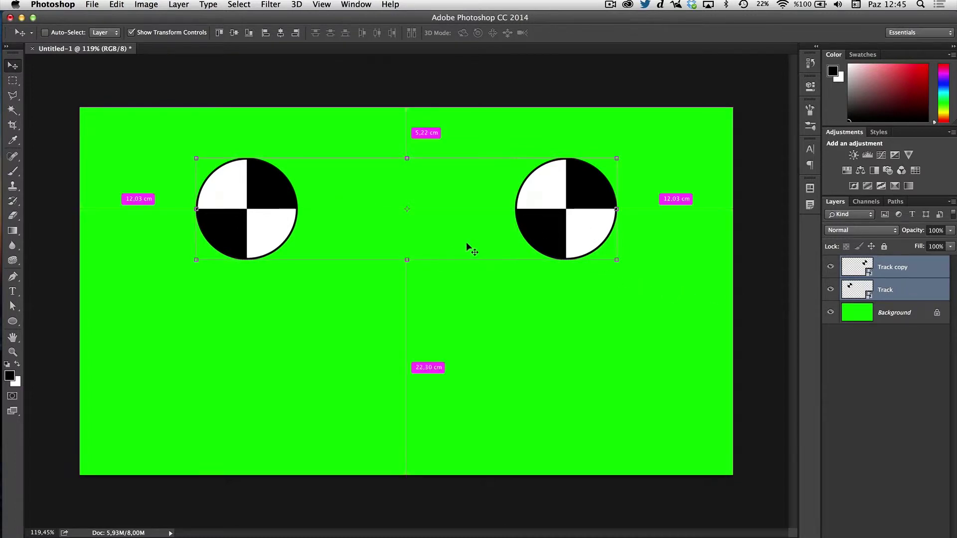
Alt-drag both markers downward to create a lower pair, then deselect all layers.
drag(559, 223, 559, 388)
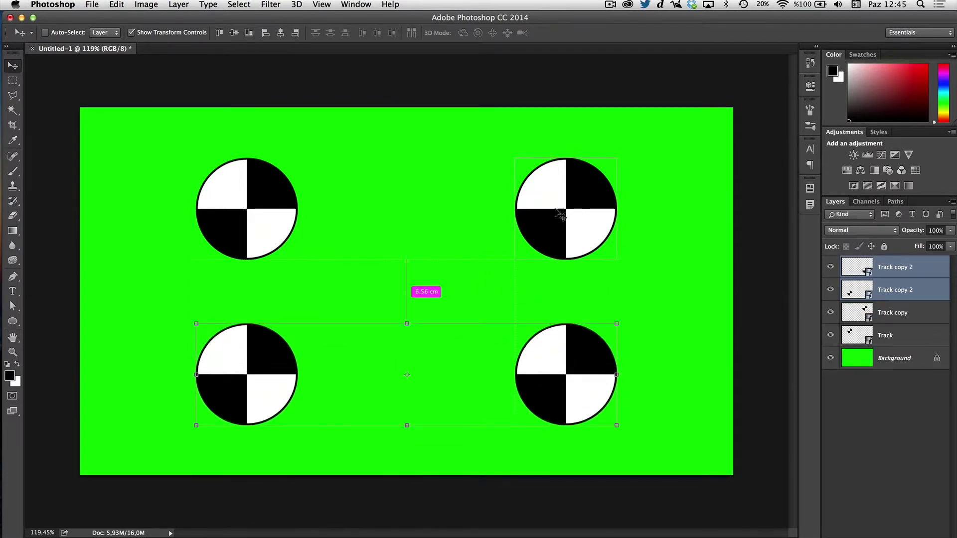
shift+click(898, 335)
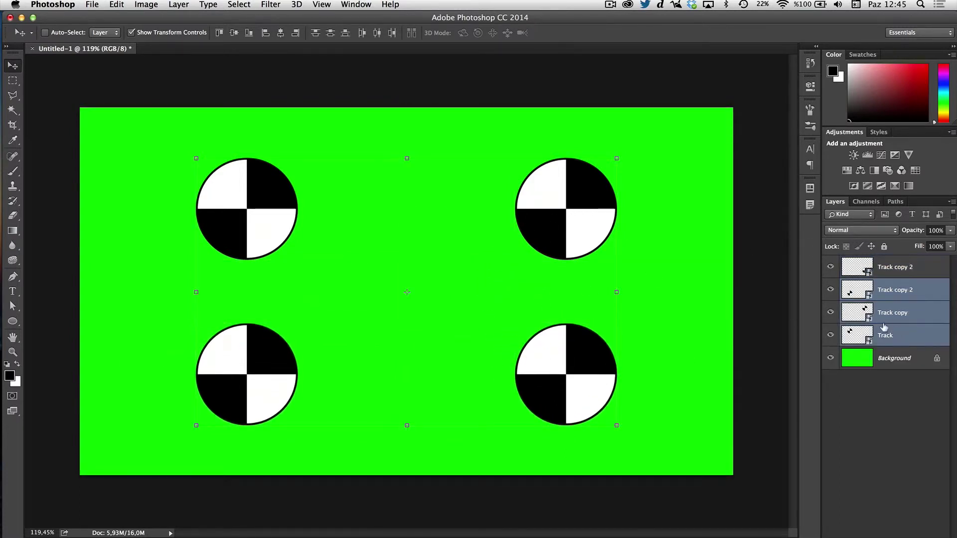
click(482, 234)
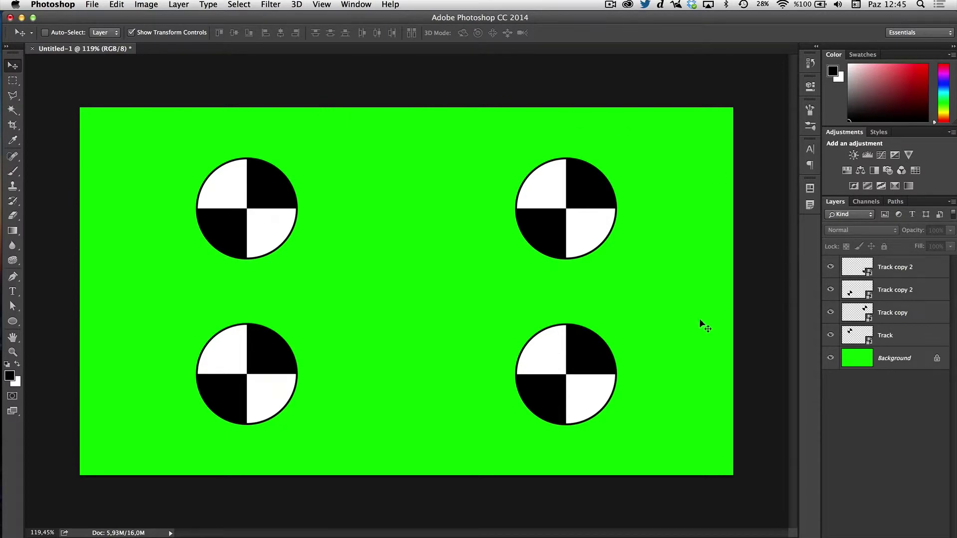
Save the image as PNG named 'Green Screen Track', accepting the default PNG options.
key(super+s)
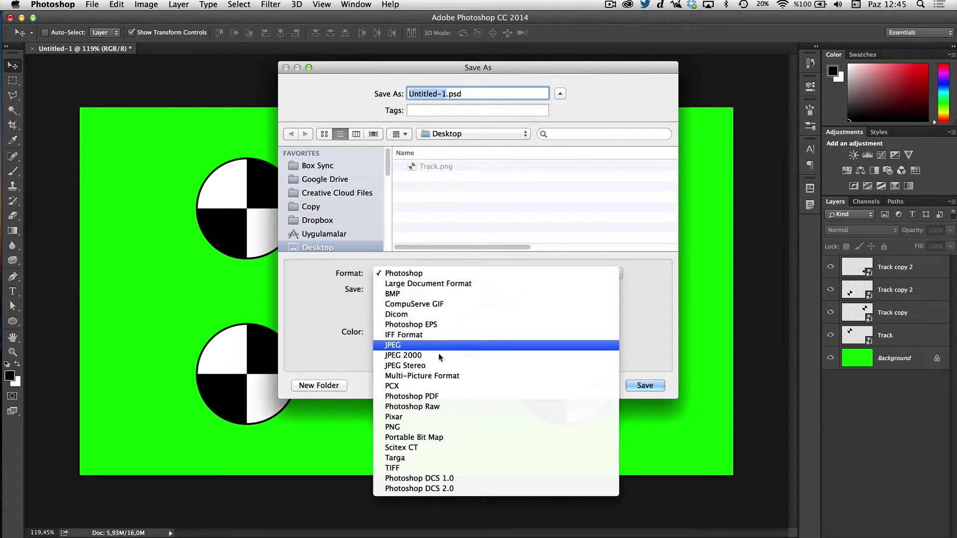
click(439, 427)
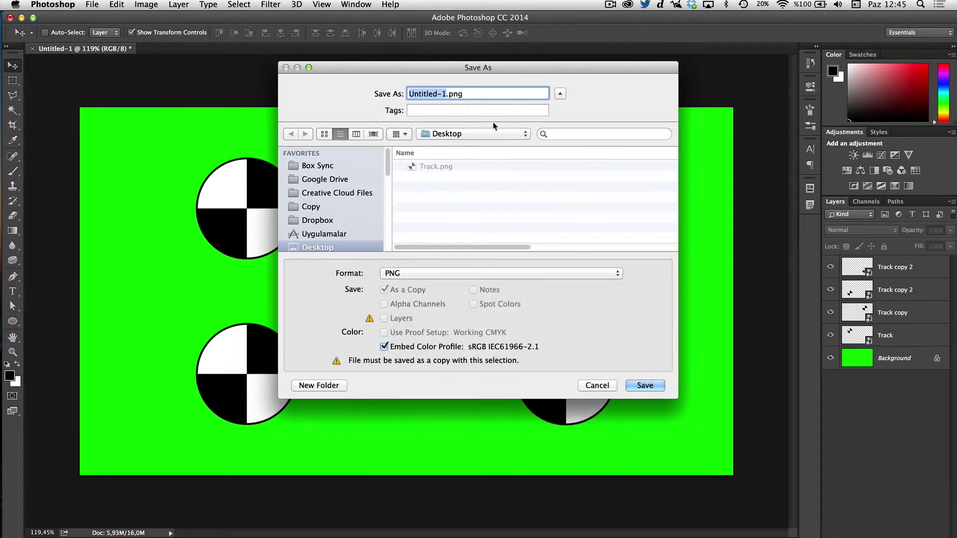
text(Gree)
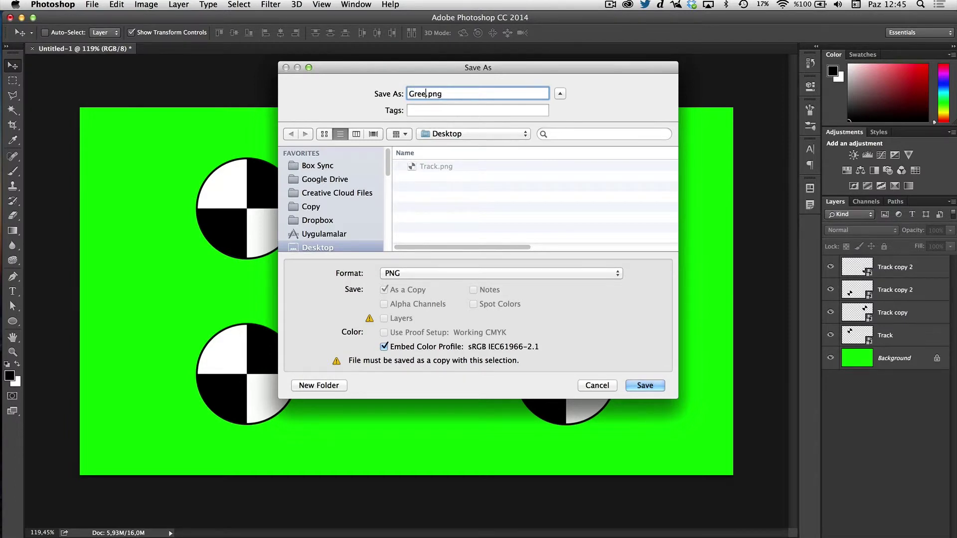
text(n Screen Tr)
text(ack)
key(Return)
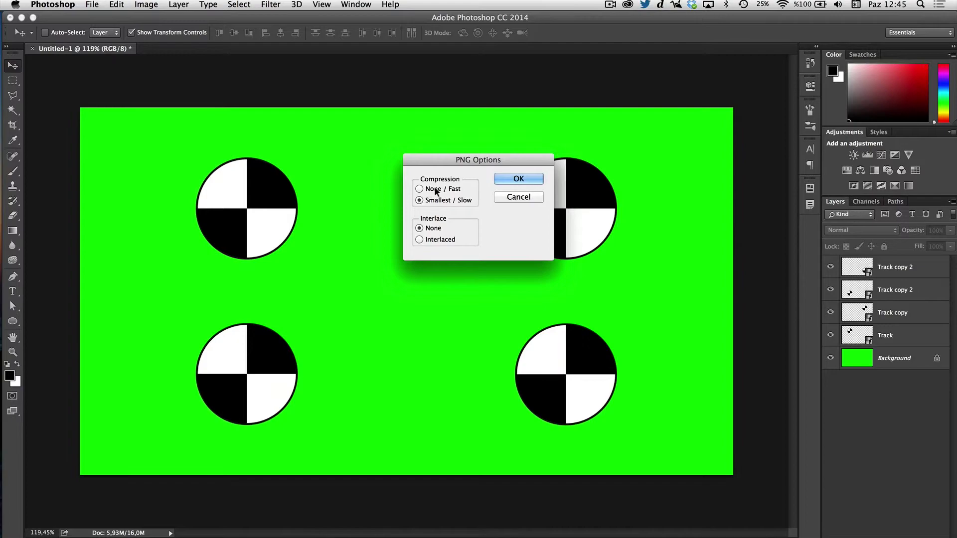
click(521, 179)
Quick Look Green Screen Track.png on the Desktop, then open it in Preview.
key(super+h)
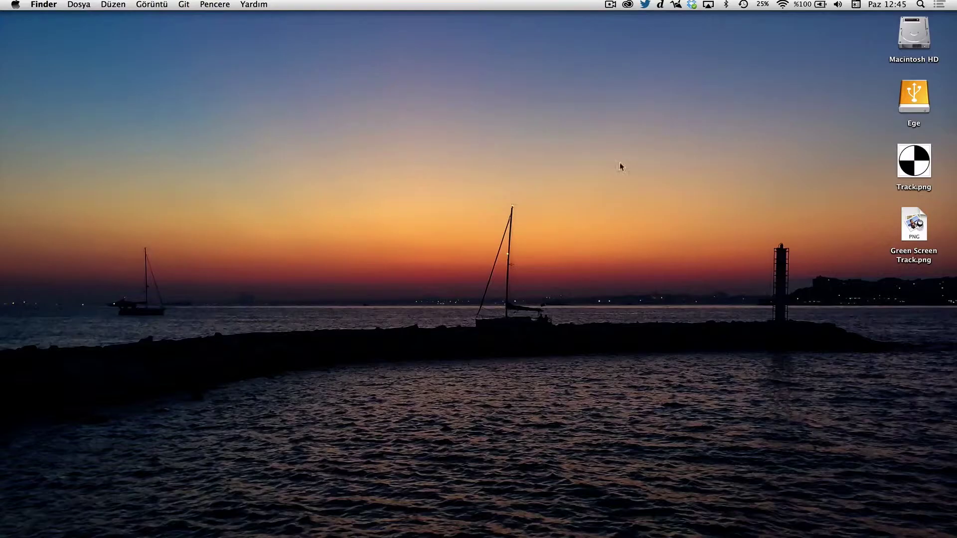
click(913, 227)
key(space)
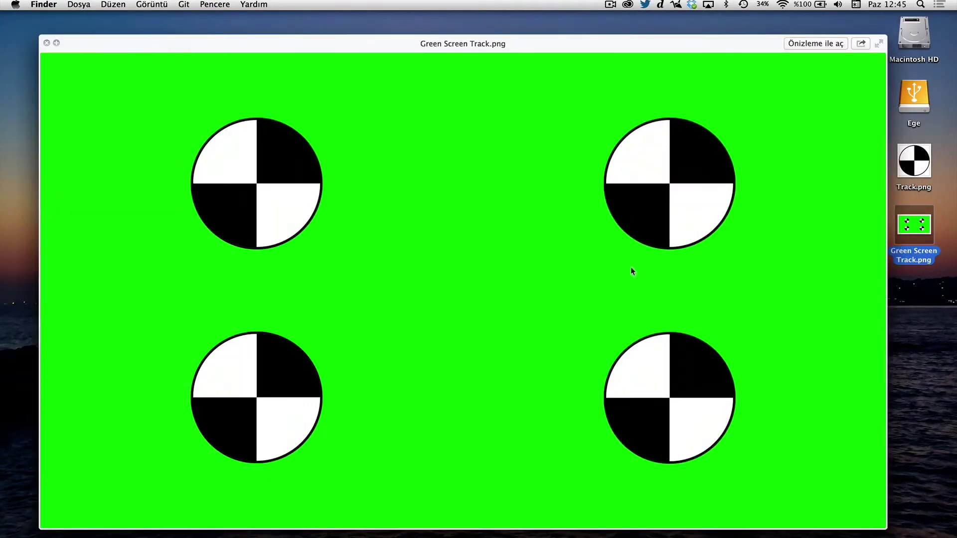
key(super+o)
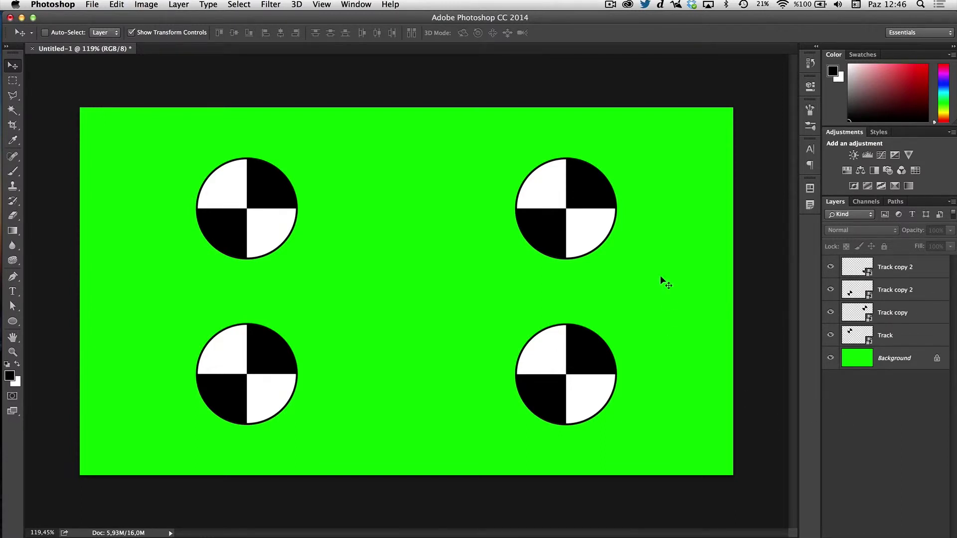
Set the canvas size to 1920×1200 pixels with Relative turned off.
click(155, 4)
click(180, 103)
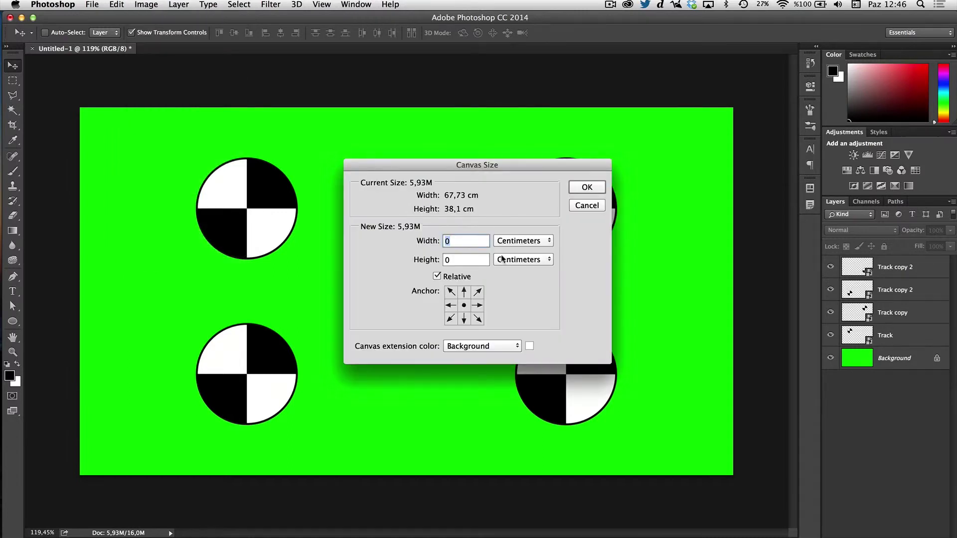
click(521, 241)
click(509, 219)
click(437, 277)
key(Tab)
text(120)
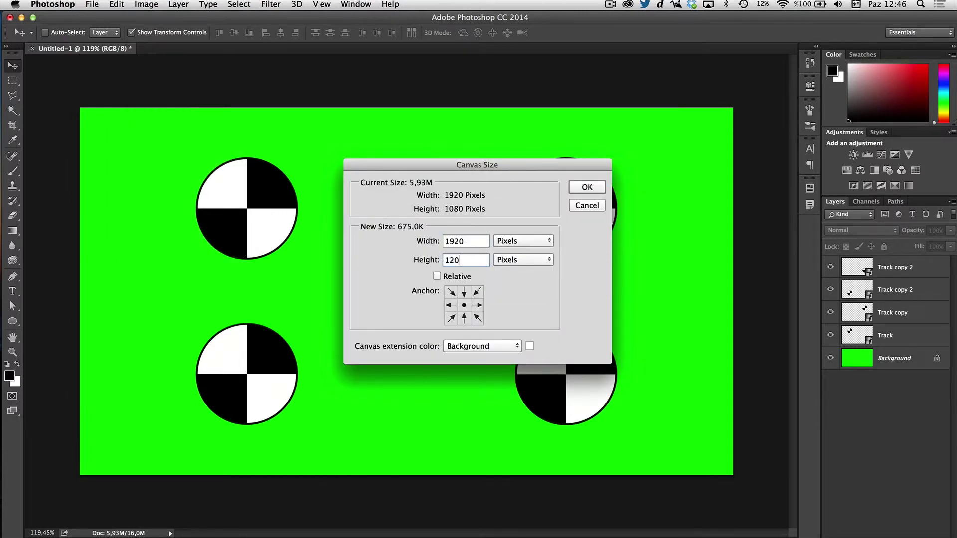
text(0)
click(587, 187)
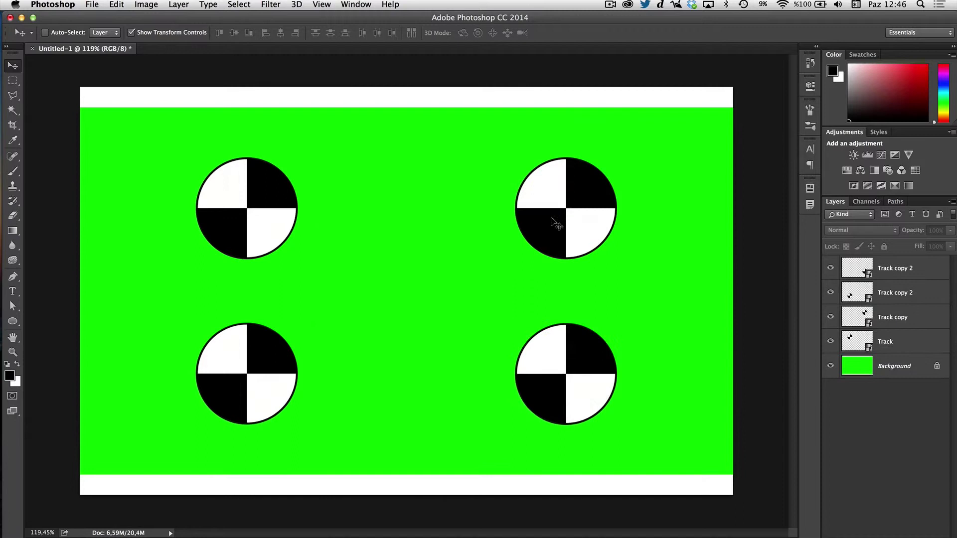
Unlock the Background into Layer 0 and refill it green to cover the new bands.
alt+double_click(897, 372)
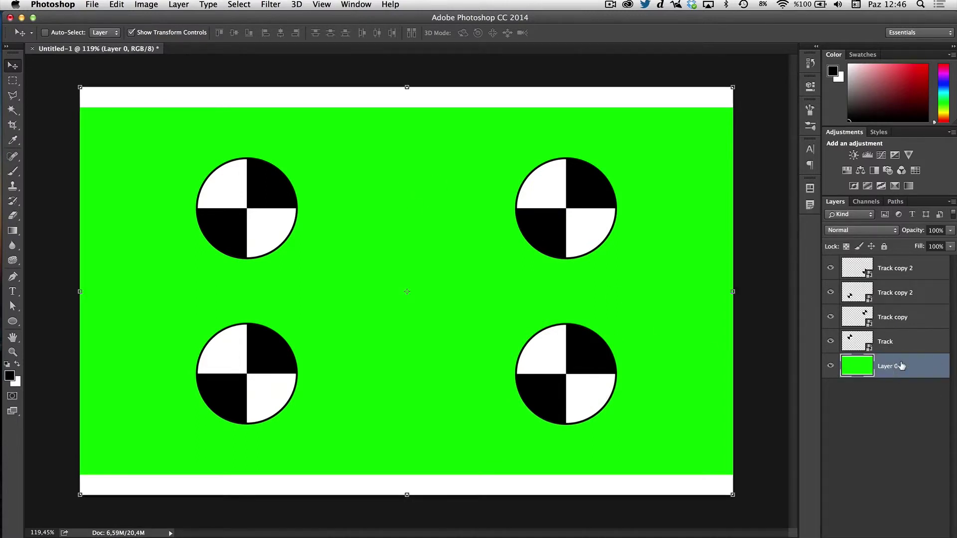
key(i)
key(shift+BackSpace)
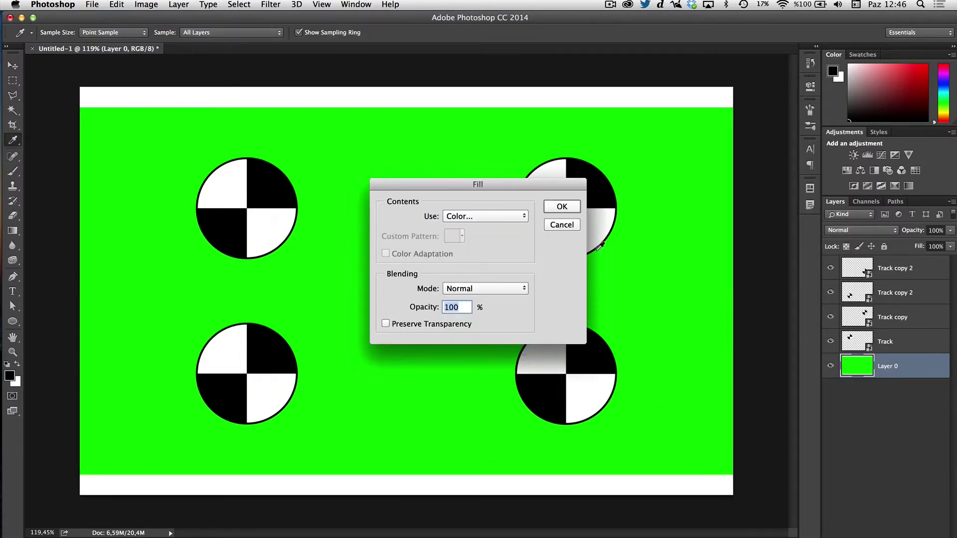
click(555, 207)
Save the image as PNG, replacing the existing Green Screen Track.png.
key(v)
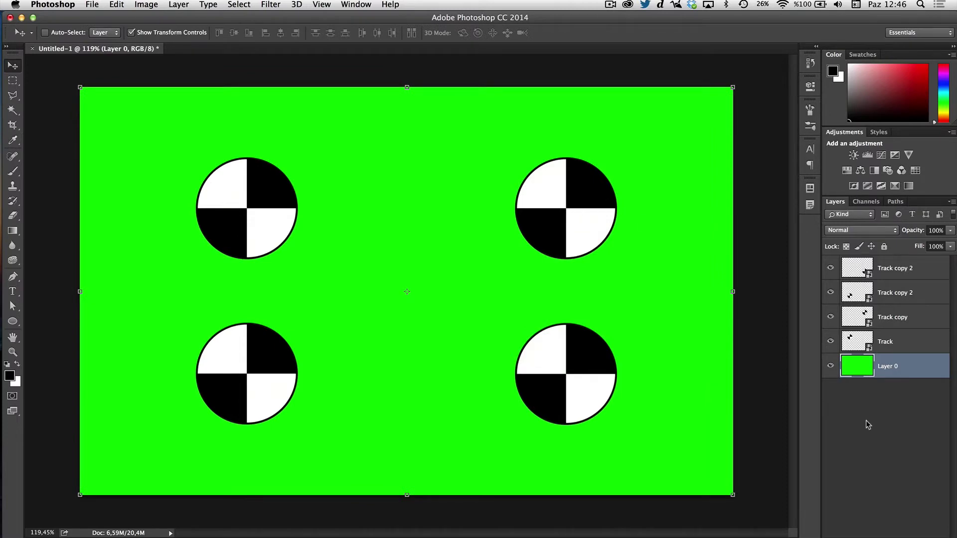
key(super+s)
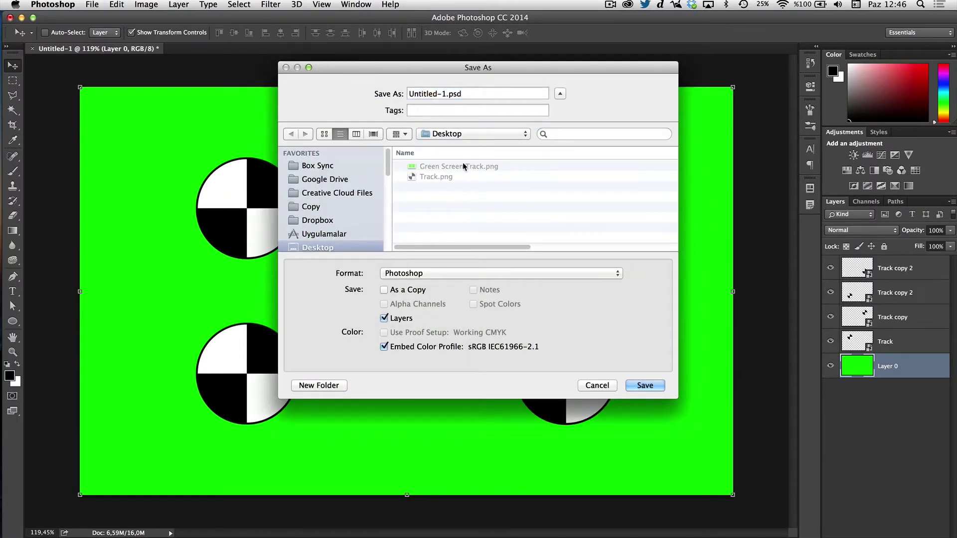
click(463, 166)
click(479, 273)
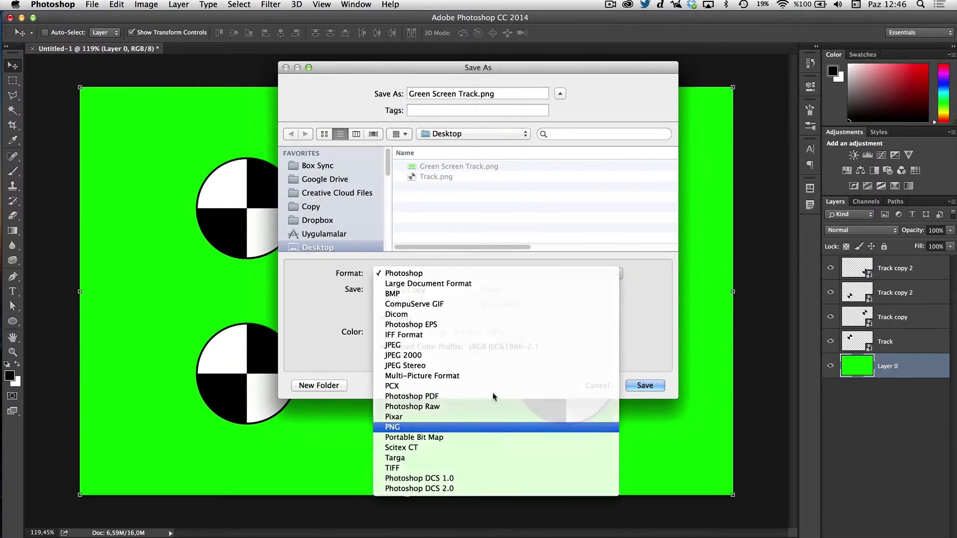
click(493, 427)
click(658, 385)
click(580, 142)
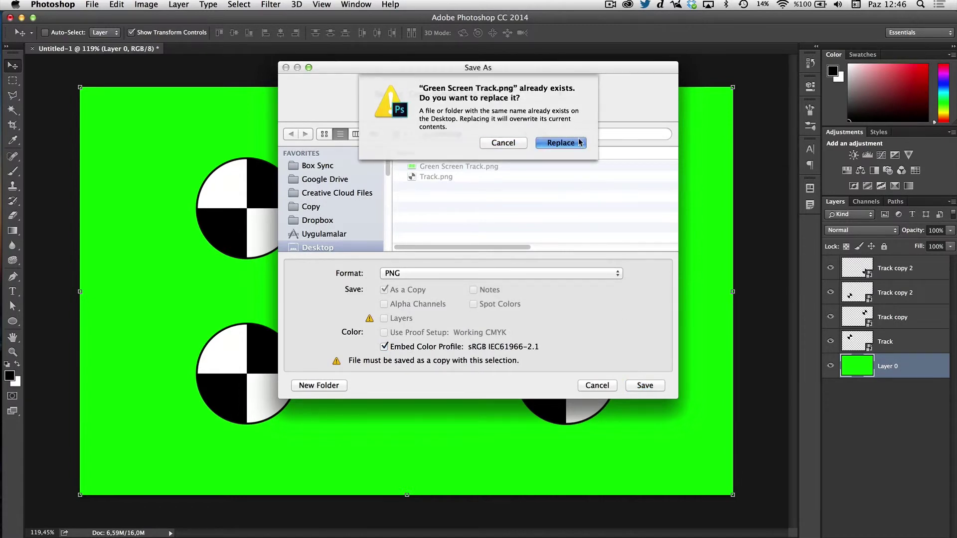
Accept the PNG options and open the updated Green Screen Track.png in Preview.
click(516, 179)
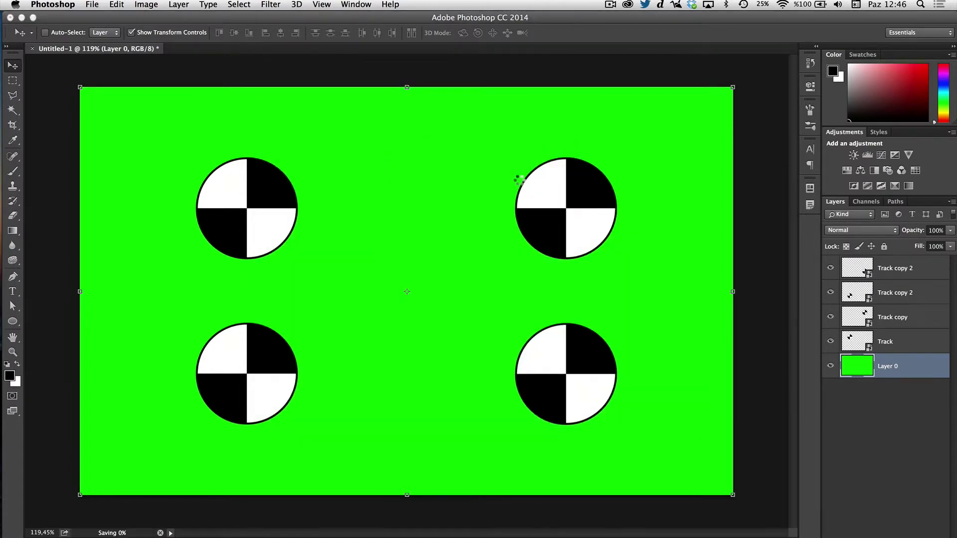
key(super+h)
double_click(908, 223)
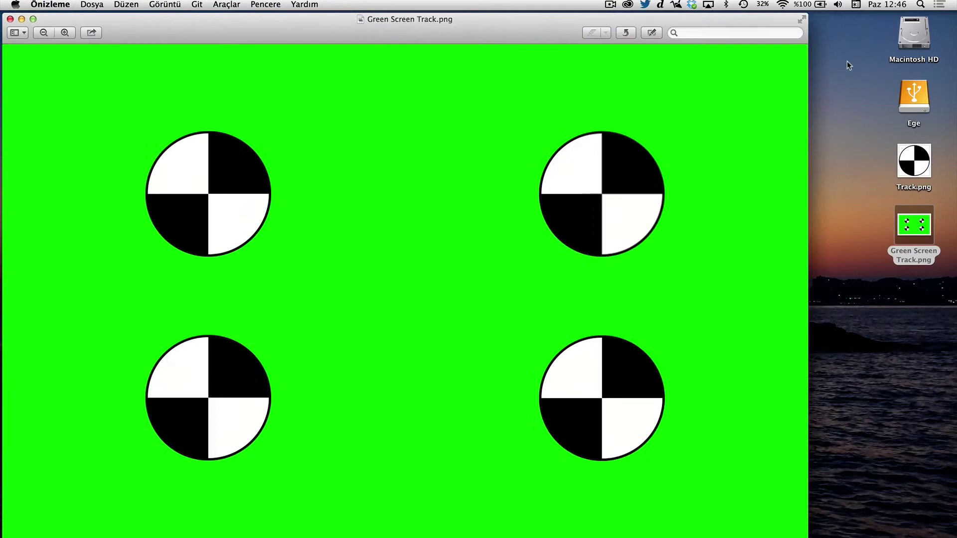